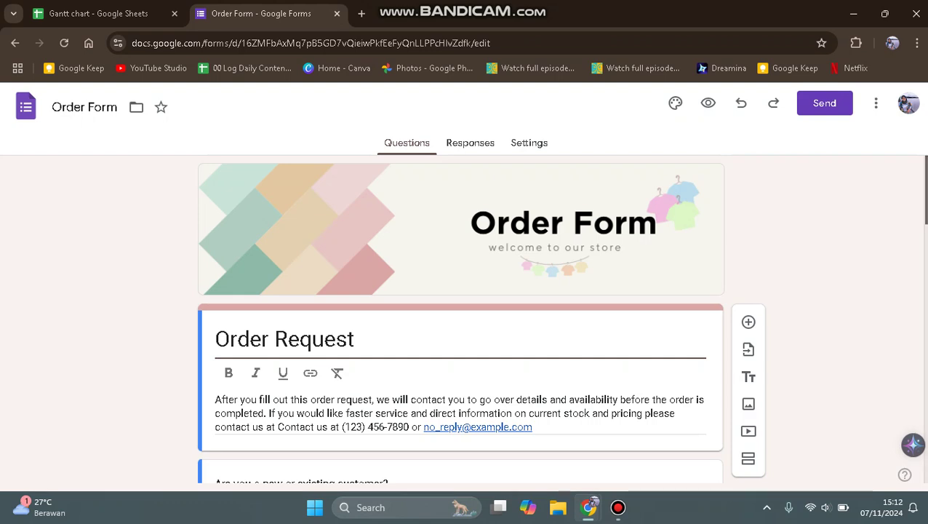
pyautogui.scroll(-1, 461, 320)
pyautogui.scroll(-1, 461, 320)
pyautogui.scroll(2, 460, 320)
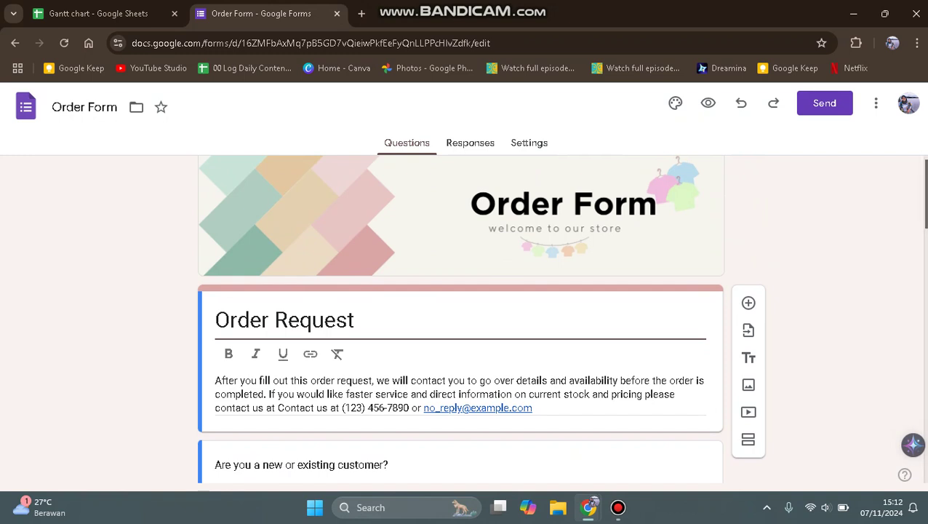
pyautogui.scroll(-5, 460, 321)
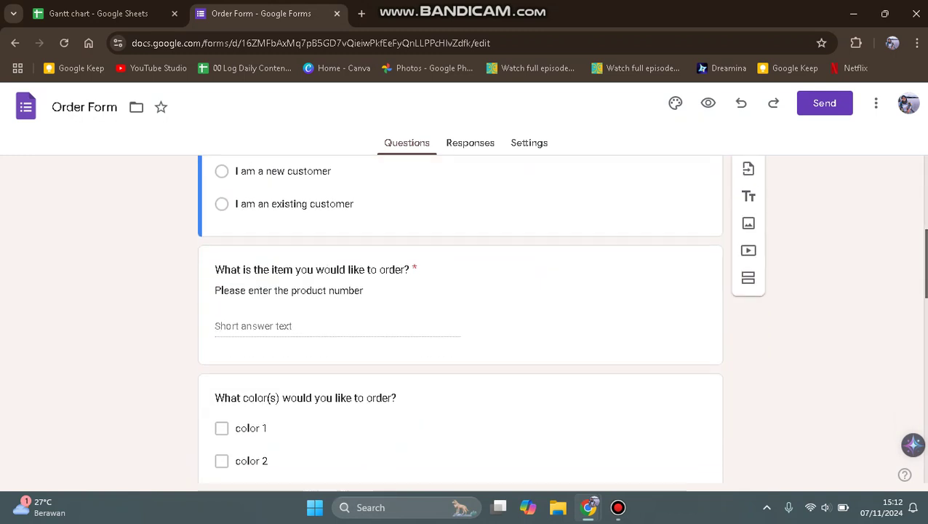
pyautogui.scroll(1, 460, 320)
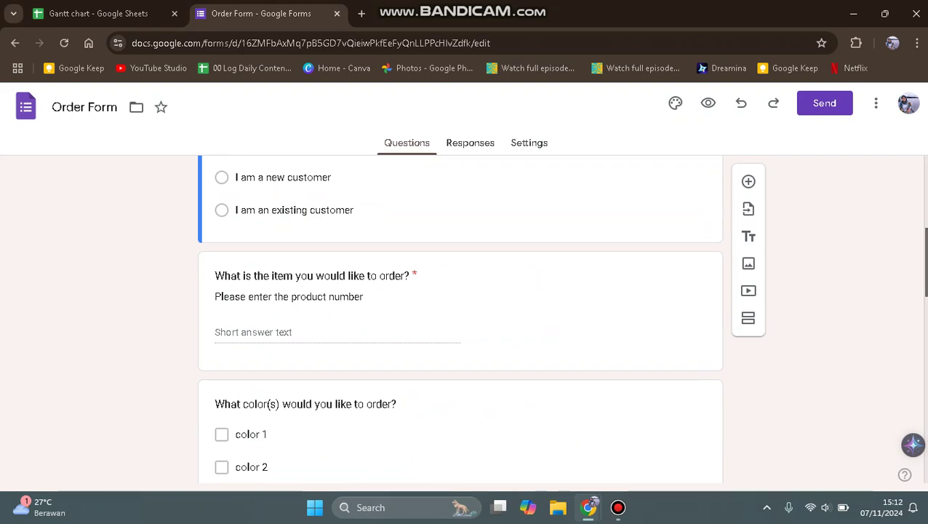
pyautogui.scroll(5, 461, 320)
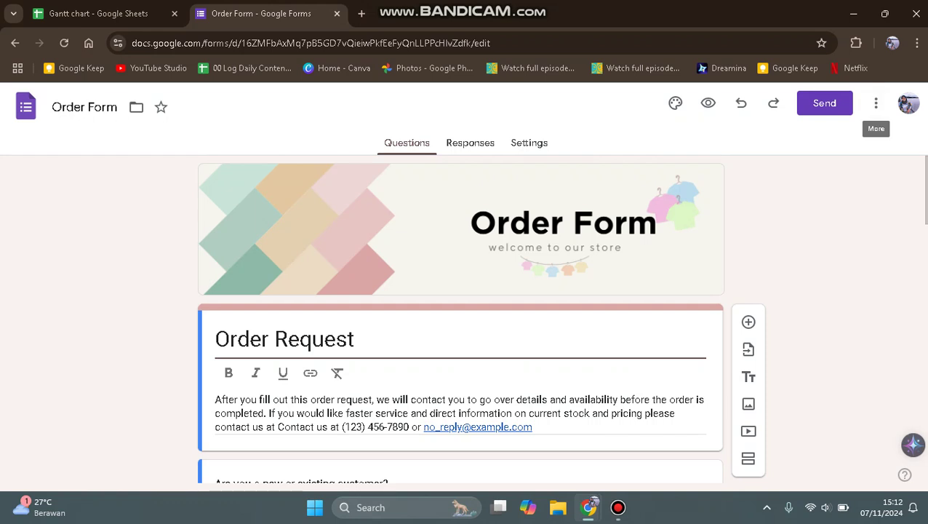
# Step: Search the Google Workspace Marketplace for the Pretty Forms Designer add-on and open its listing
pyautogui.click(876, 102)
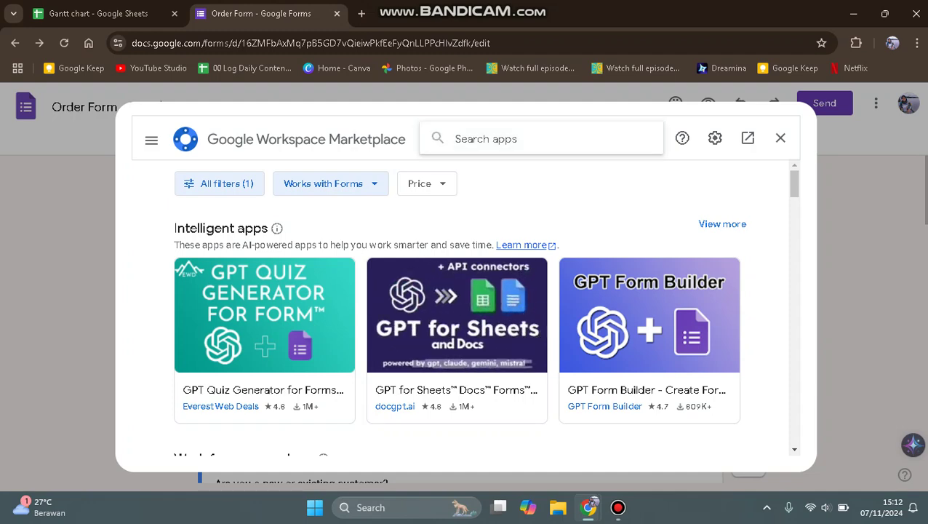
pyautogui.write('pr')
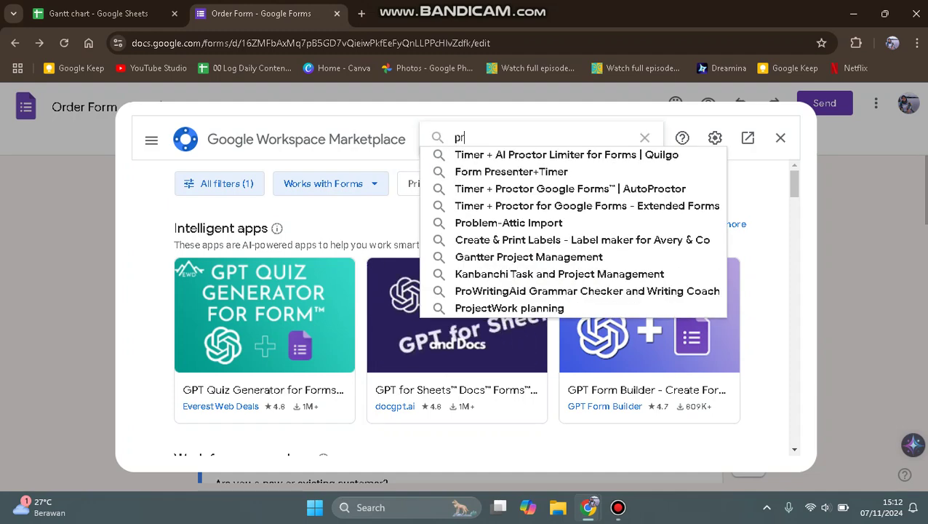
pyautogui.write('etty')
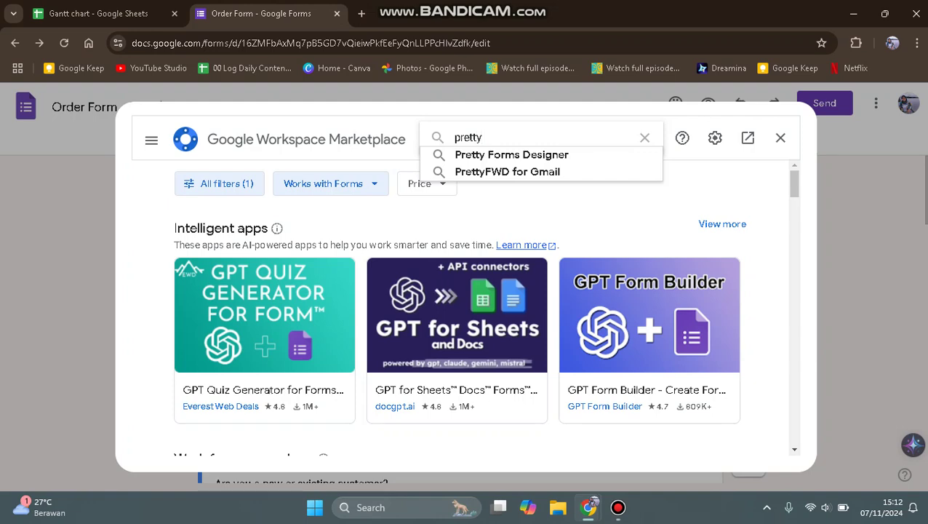
pyautogui.press('Down')
pyautogui.press('Return')
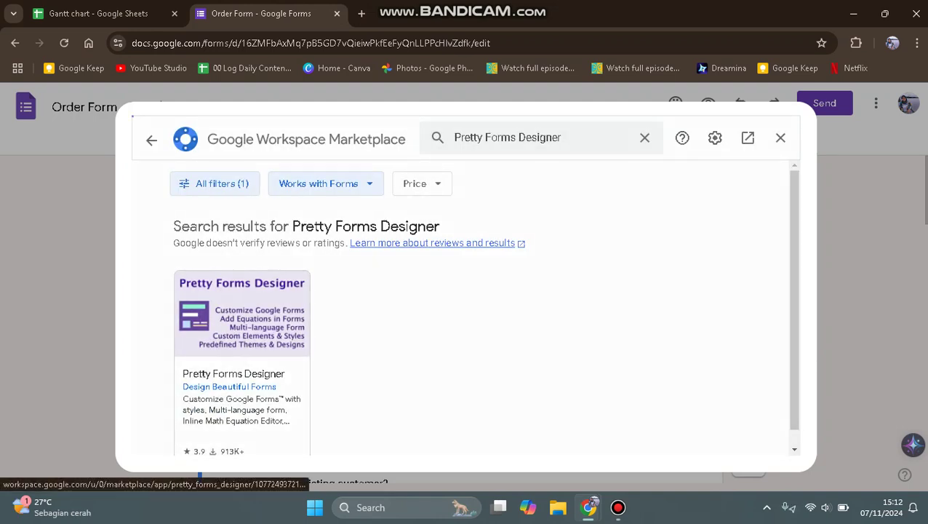
pyautogui.click(194, 315)
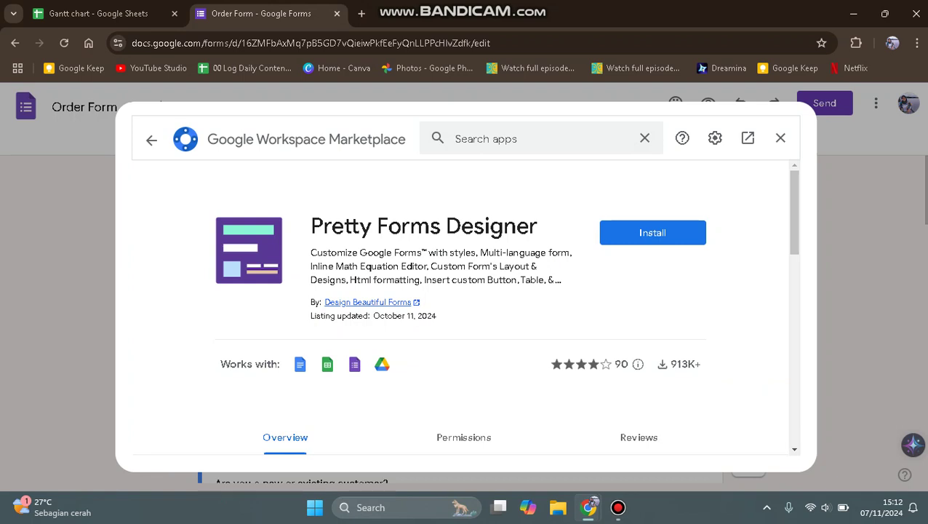
# Step: Install Pretty Forms Designer, authorize it with the existing Google account, and close the Marketplace
pyautogui.click(653, 232)
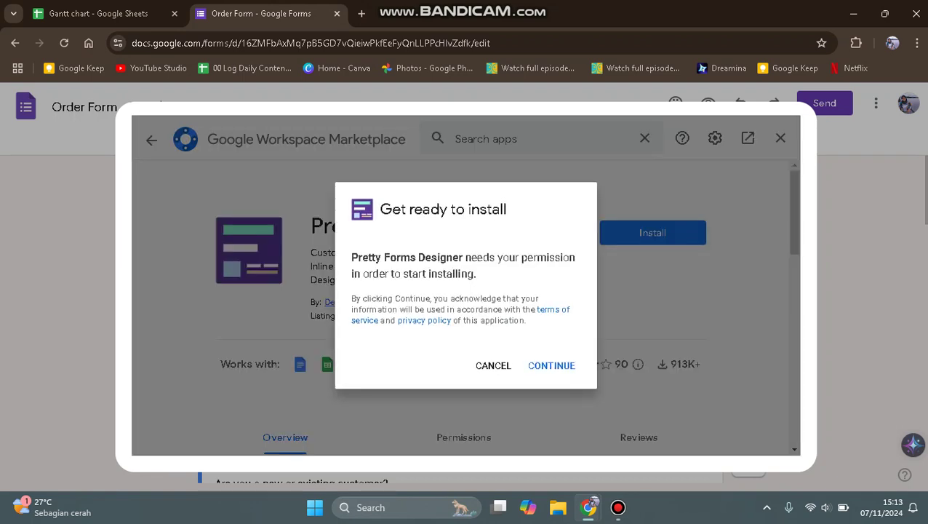
pyautogui.click(552, 365)
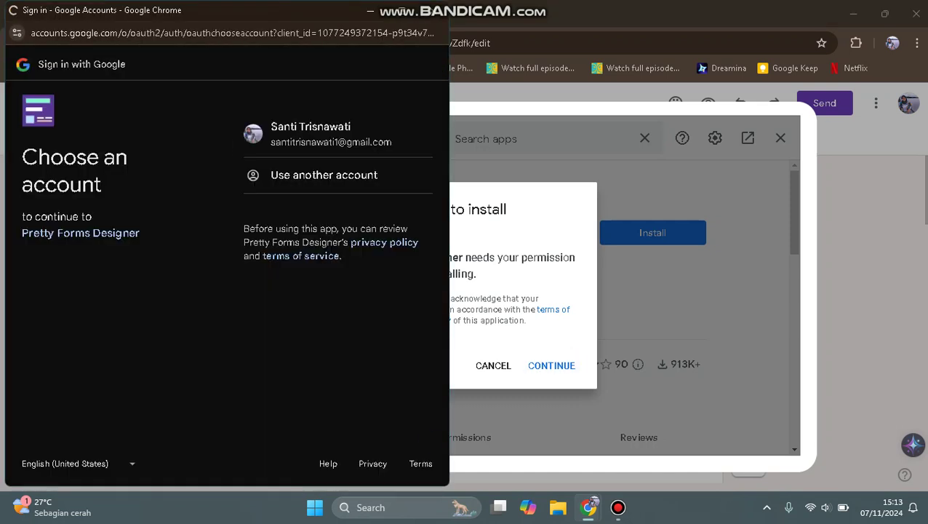
pyautogui.click(331, 134)
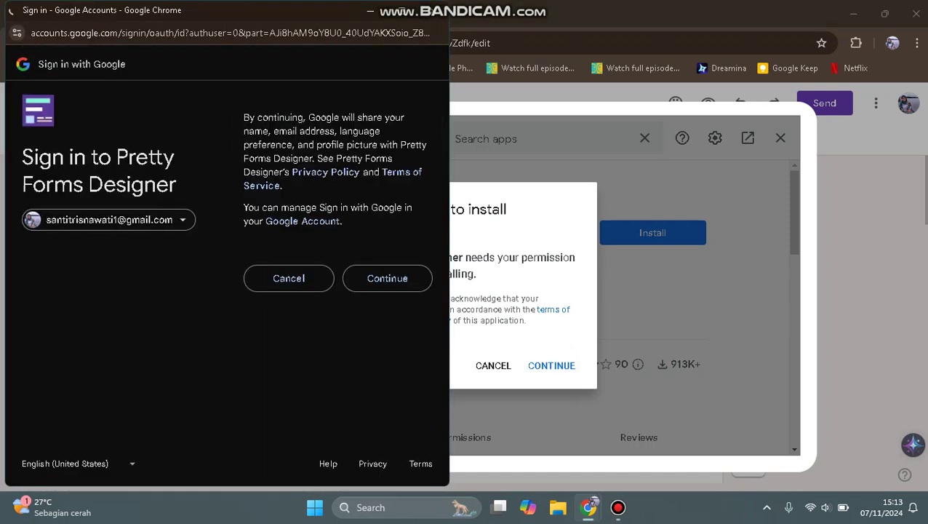
pyautogui.click(387, 278)
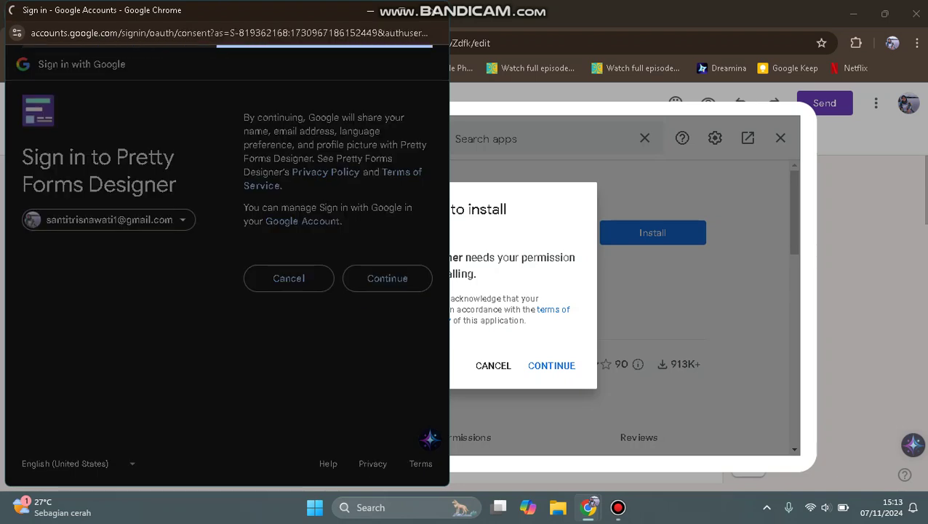
pyautogui.scroll(-10, 225, 262)
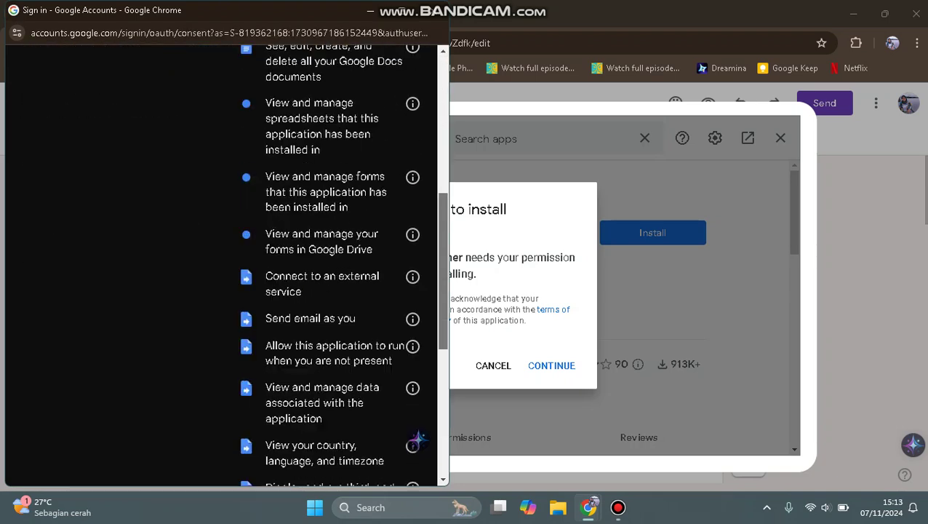
pyautogui.click(377, 412)
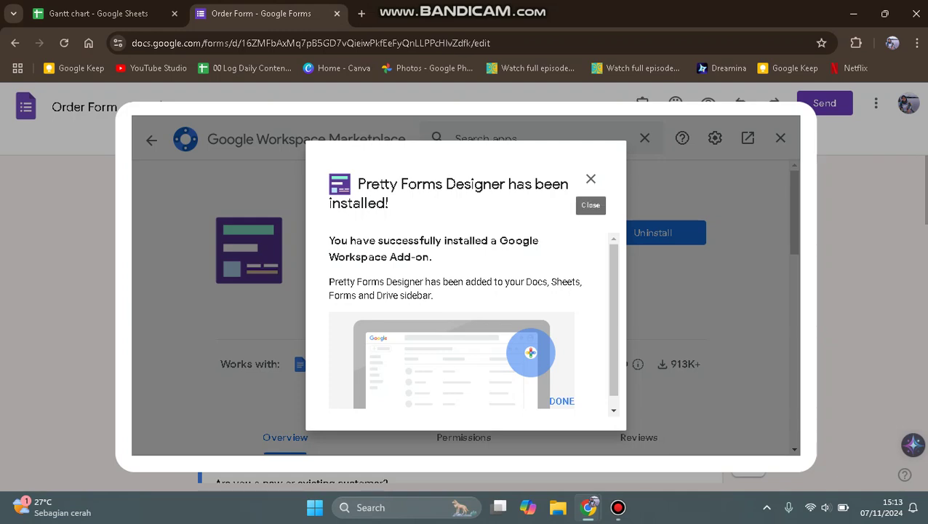
pyautogui.click(591, 178)
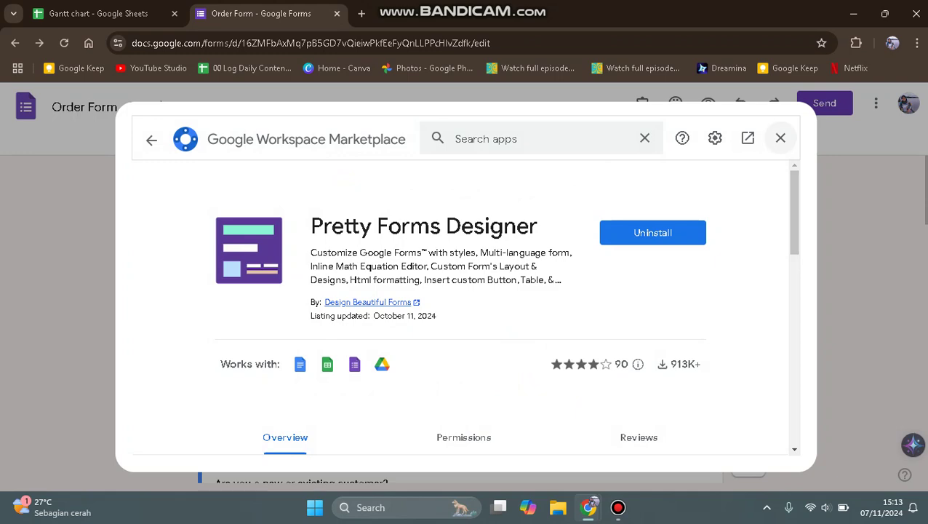
pyautogui.click(780, 138)
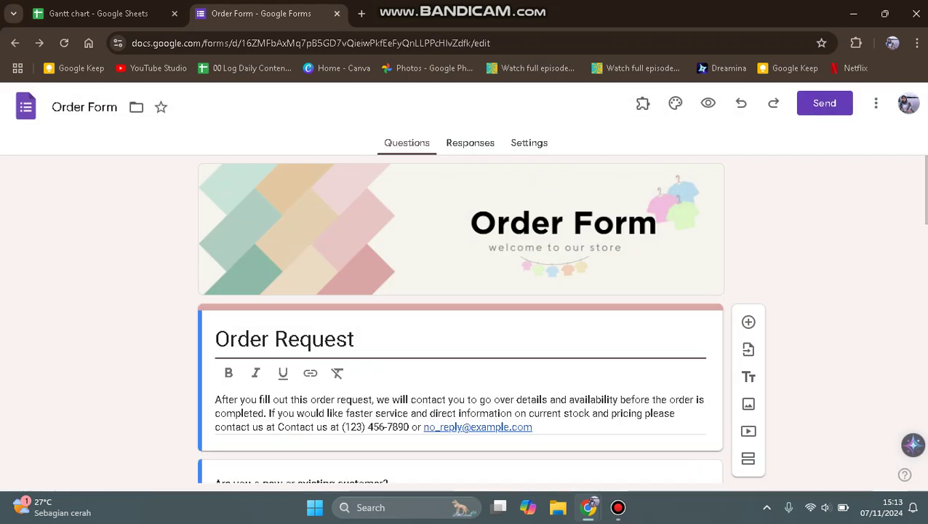
# Step: Open the Form Designer of the Pretty Forms Designer add-on and set it up with the Google Forms Theme
pyautogui.scroll(-2, 460, 320)
pyautogui.scroll(2, 461, 320)
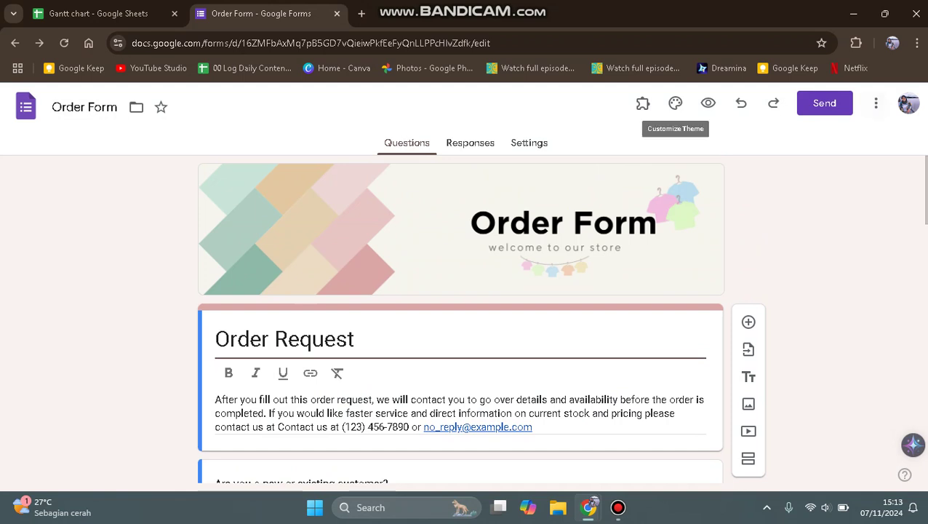
pyautogui.click(643, 103)
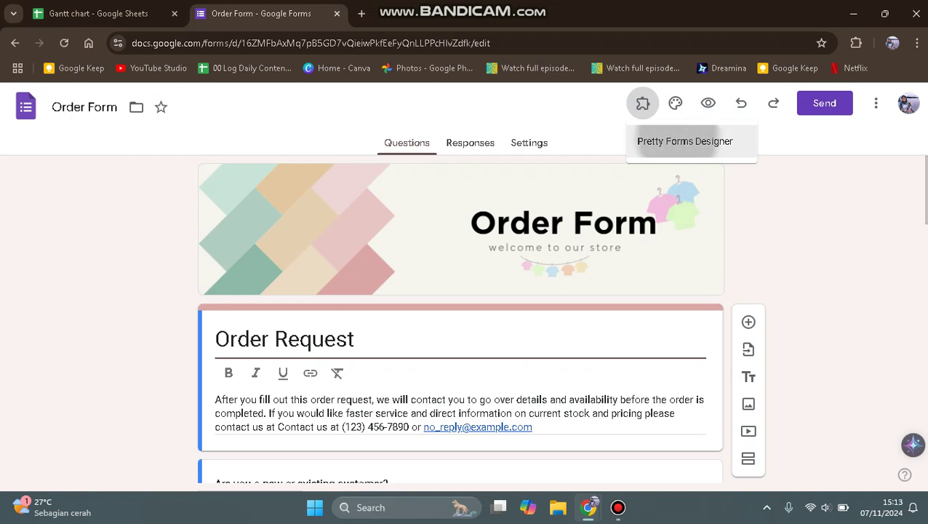
pyautogui.click(685, 141)
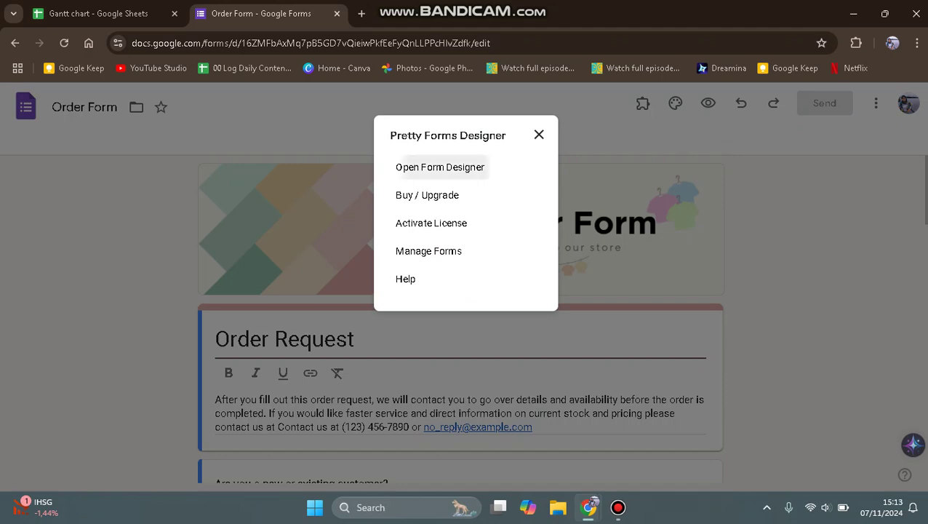
pyautogui.click(439, 166)
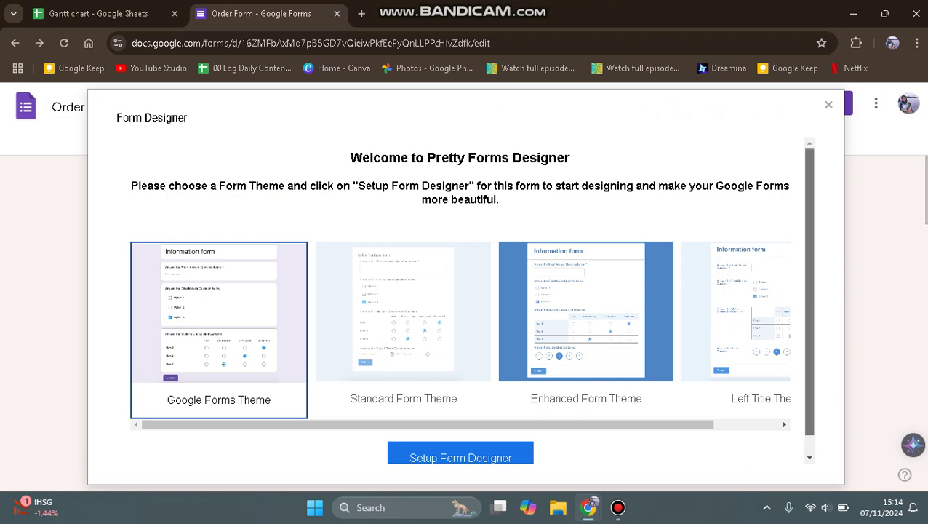
pyautogui.scroll(-1, 460, 299)
pyautogui.click(460, 439)
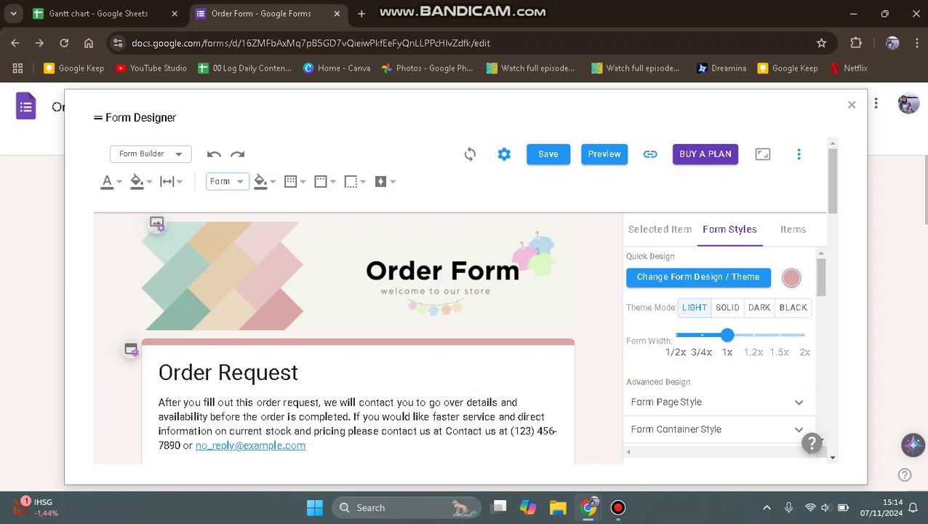
# Step: Set the Language Selector Visibility to Show in the form's Language Selector Styles
pyautogui.scroll(-1, 357, 335)
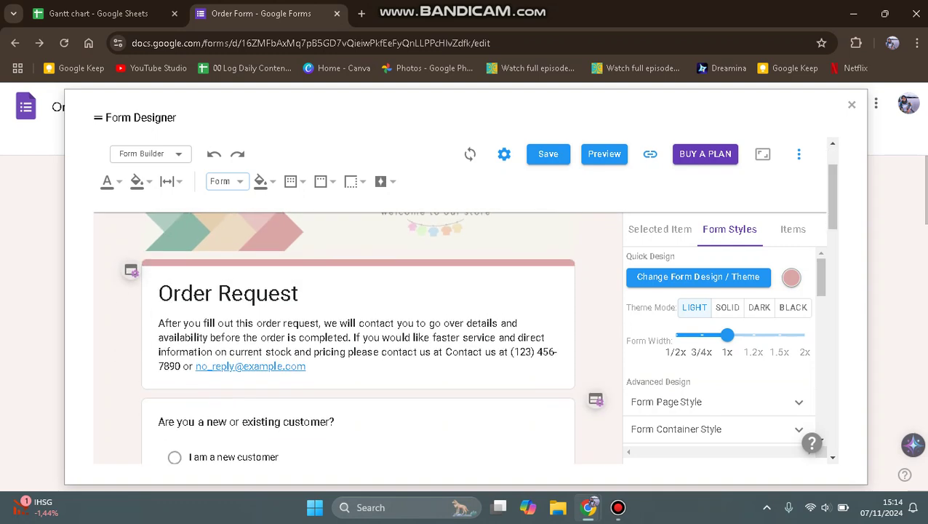
pyautogui.scroll(-3, 720, 349)
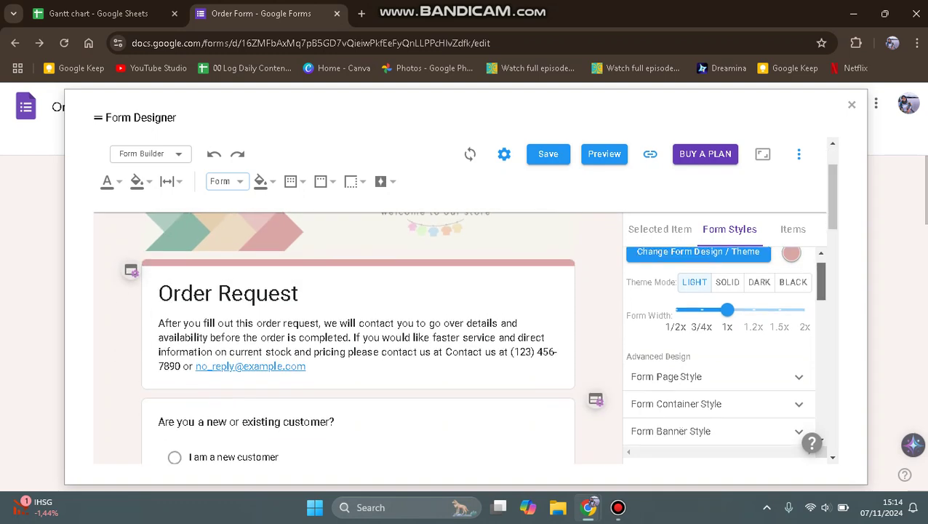
pyautogui.scroll(-6, 721, 349)
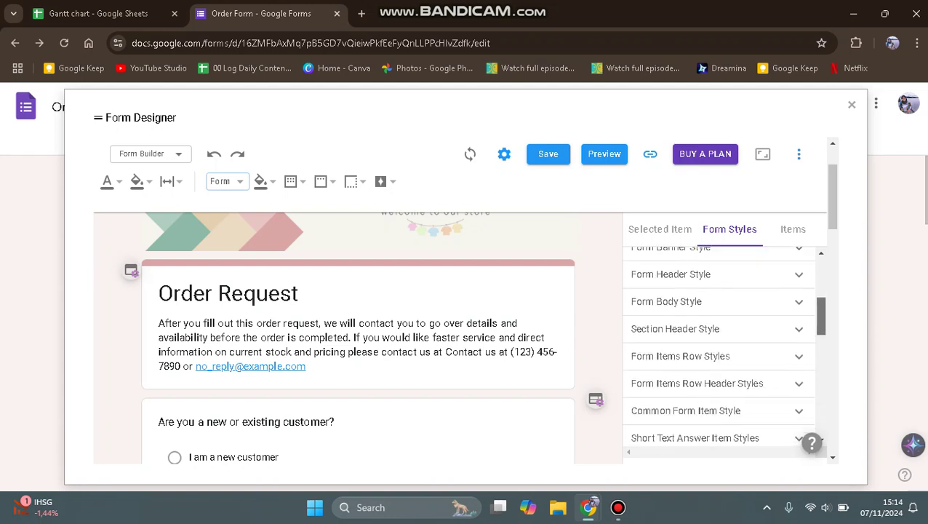
pyautogui.scroll(-6, 720, 349)
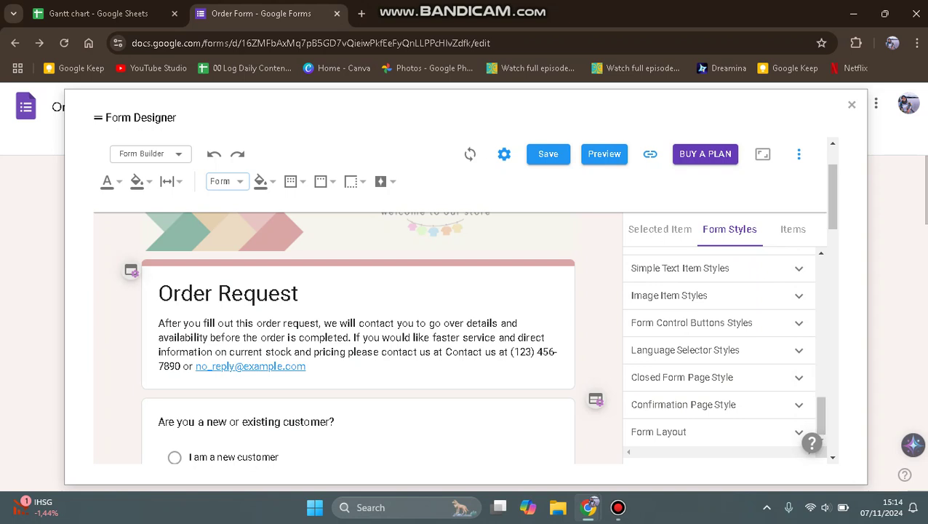
pyautogui.click(685, 350)
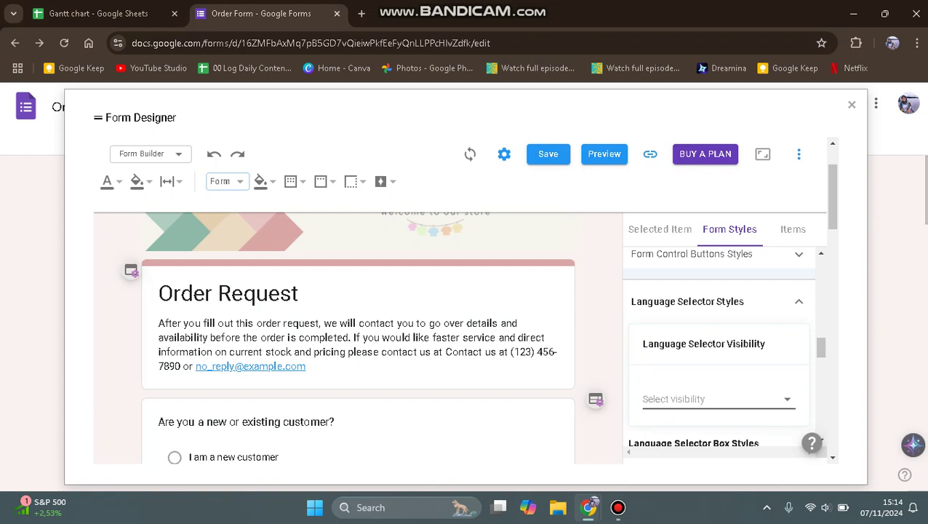
pyautogui.click(719, 398)
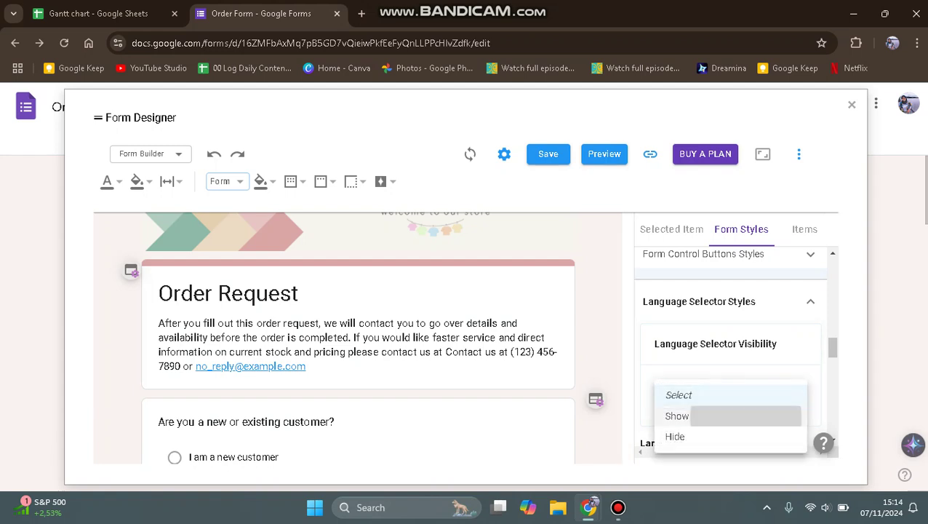
pyautogui.click(676, 415)
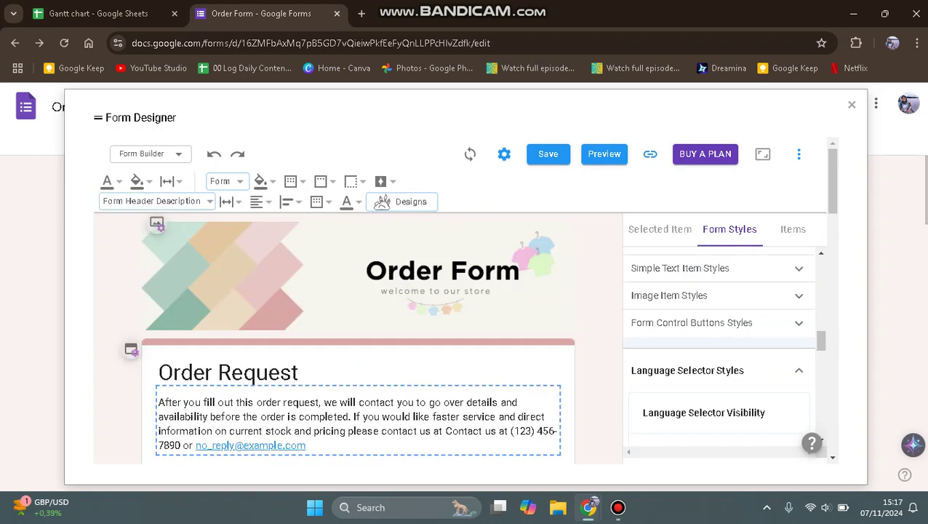
pyautogui.scroll(-2, 721, 349)
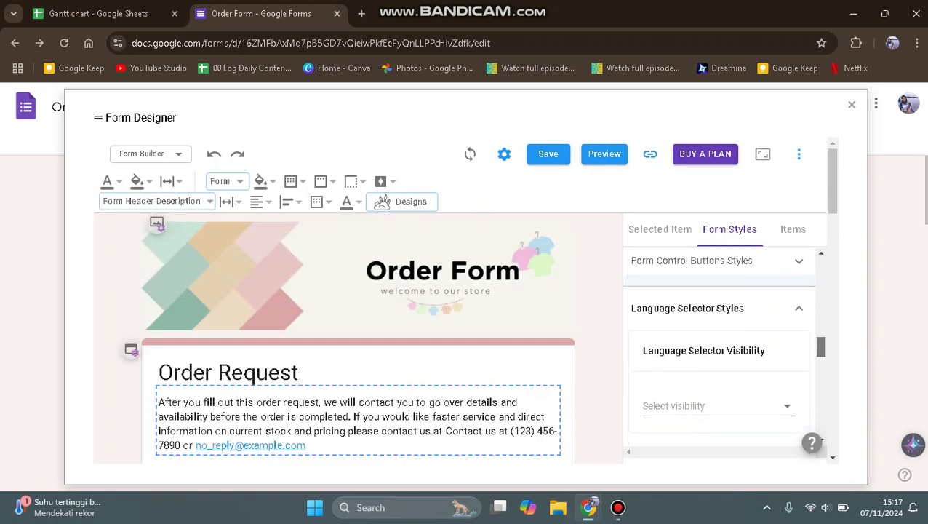
pyautogui.click(716, 364)
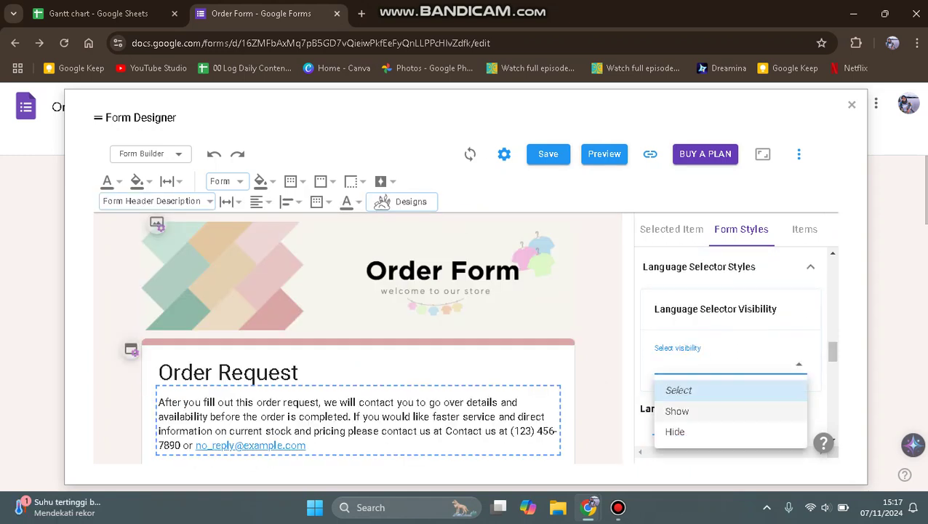
pyautogui.click(698, 411)
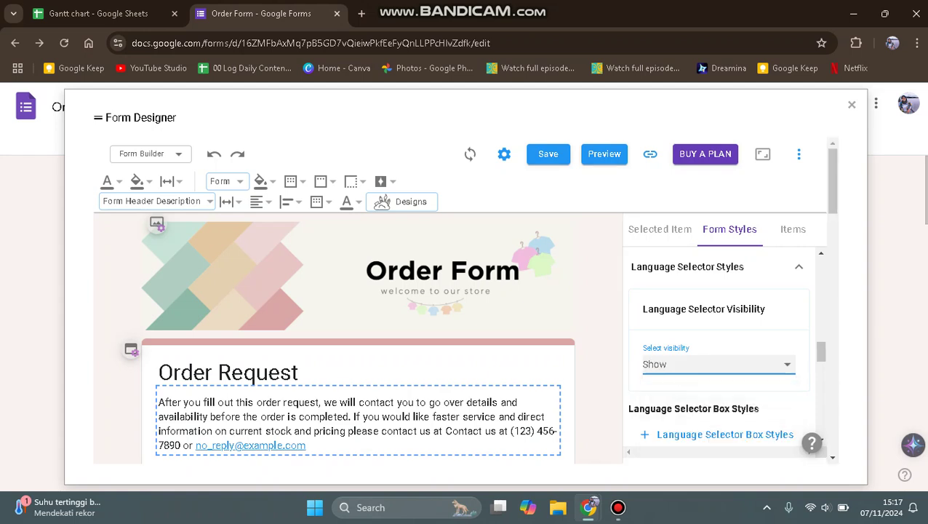
# Step: Add the Dropdown Choice Label Font Size style to the Language Dropdown Choice Styles of the language selector
pyautogui.scroll(-2, 725, 353)
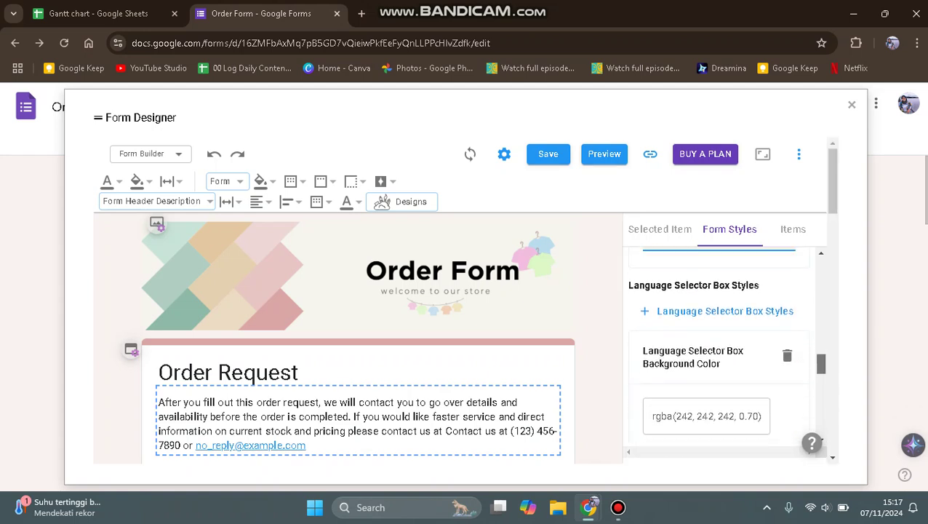
pyautogui.scroll(-4, 725, 353)
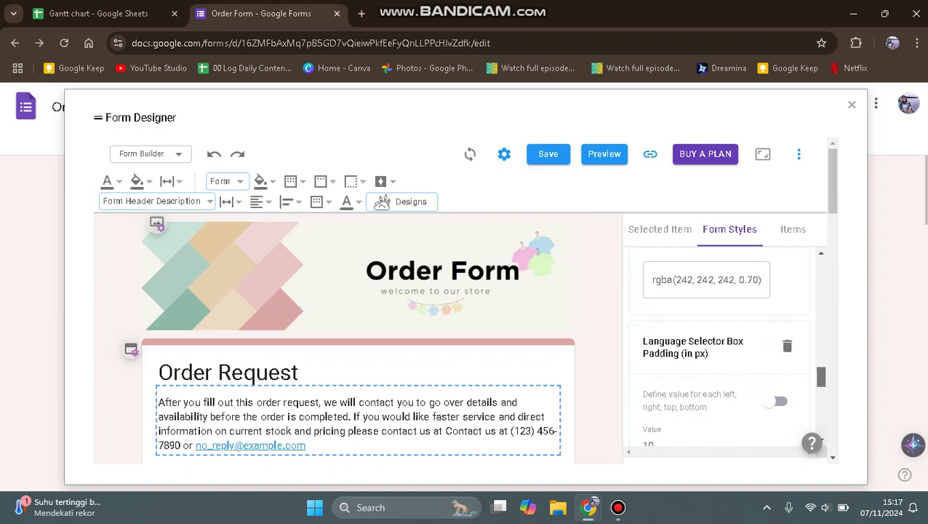
pyautogui.scroll(-6, 724, 354)
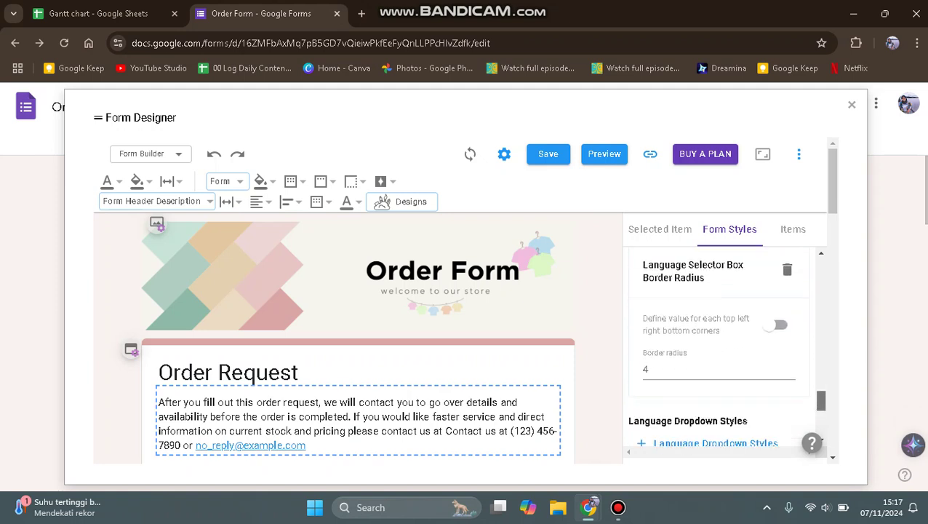
pyautogui.scroll(-5, 724, 354)
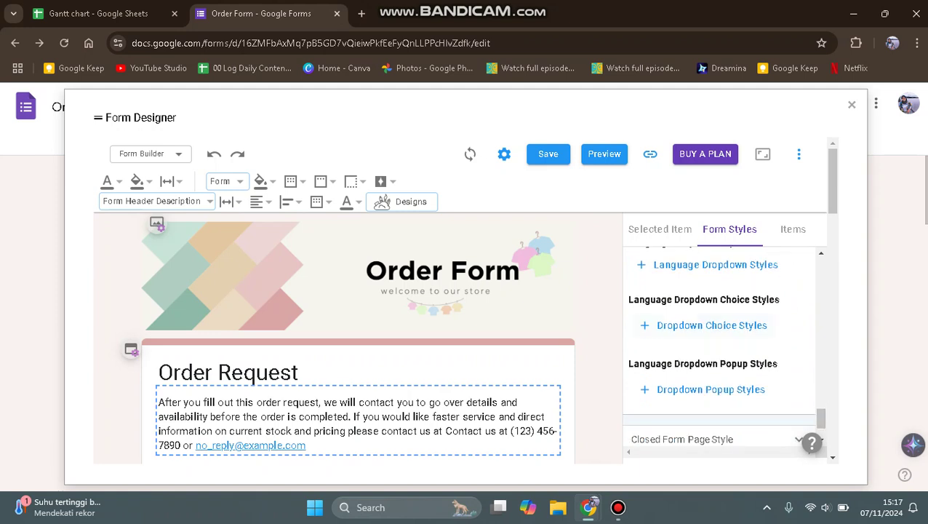
pyautogui.click(712, 325)
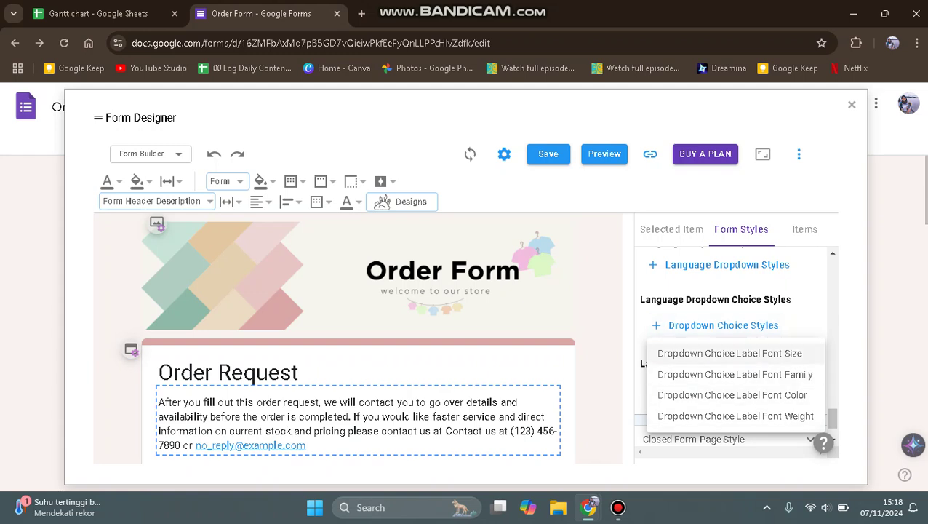
pyautogui.click(731, 352)
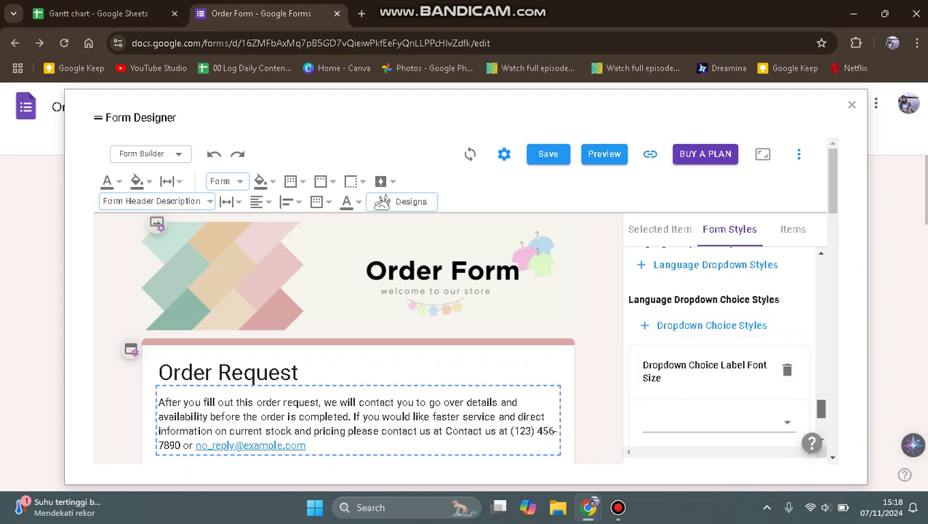
# Step: Save the form design with its language selector settings and dismiss the save confirmation
pyautogui.scroll(-3, 718, 342)
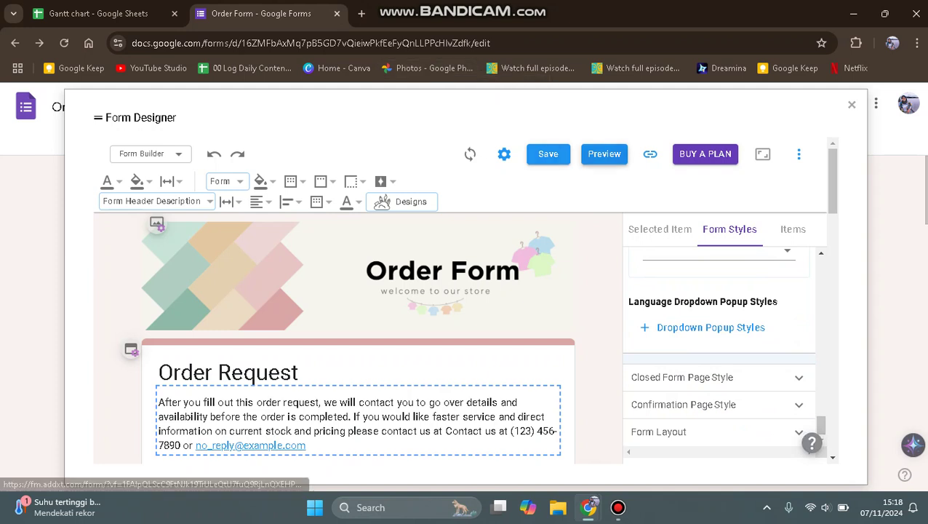
pyautogui.click(548, 153)
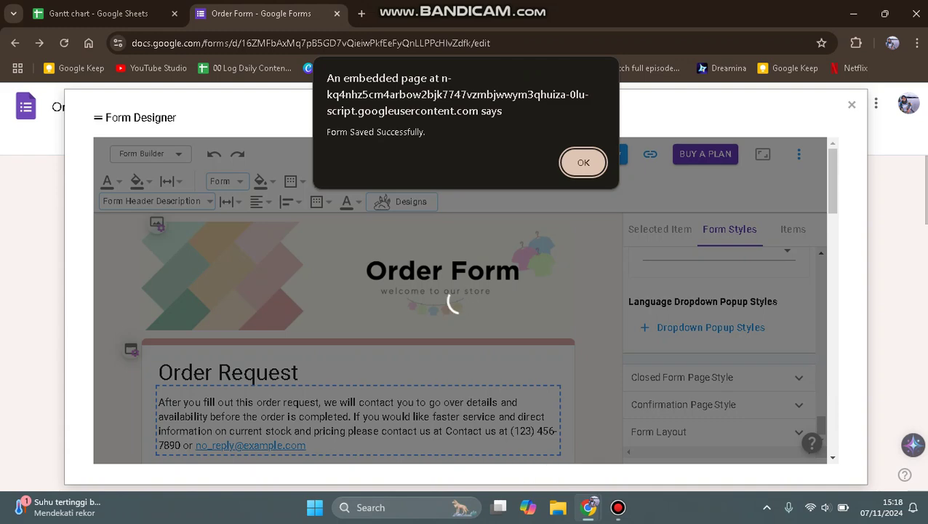
pyautogui.click(583, 162)
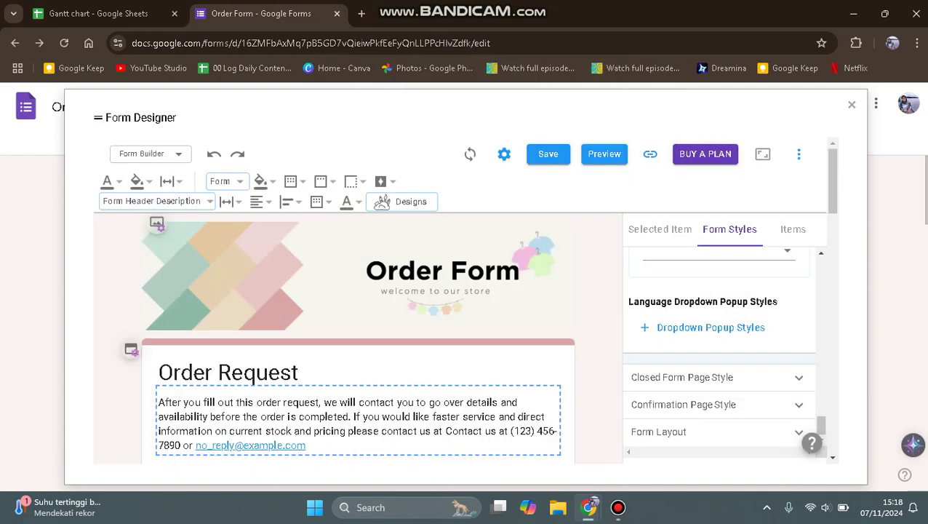